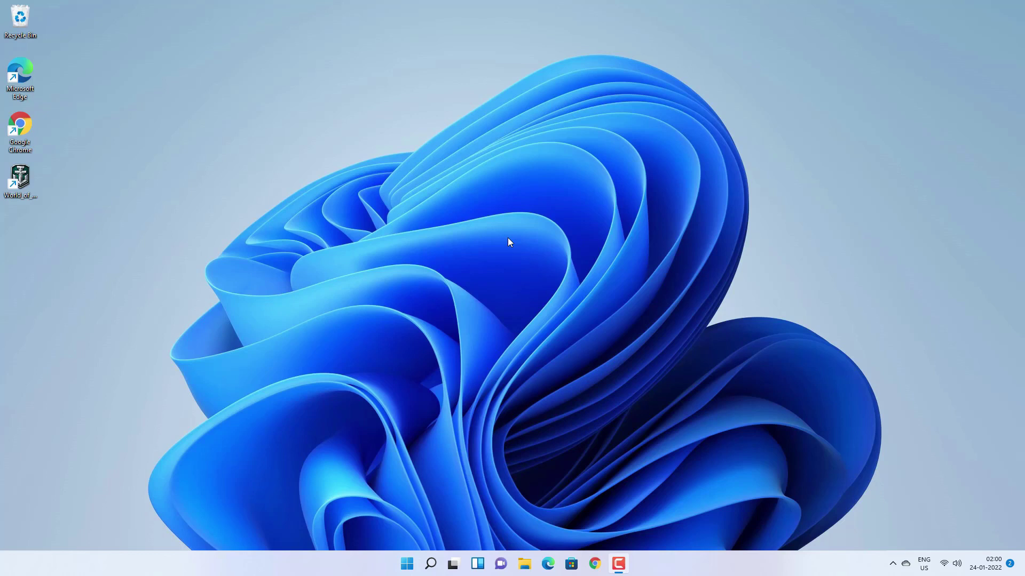
Step: Open Quick Settings from the taskbar tray to show Wi-Fi, Bluetooth and volume controls
left_click(952, 564)
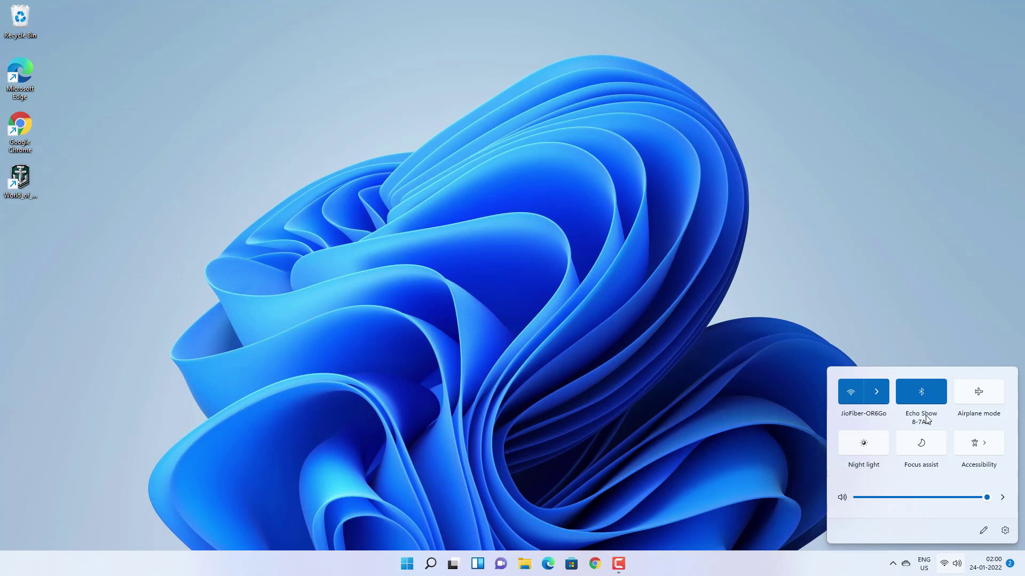
Step: Open Settings at Bluetooth & devices, listing the Echo Show 8-7AQ speaker, then open Windows search
left_click(1005, 530)
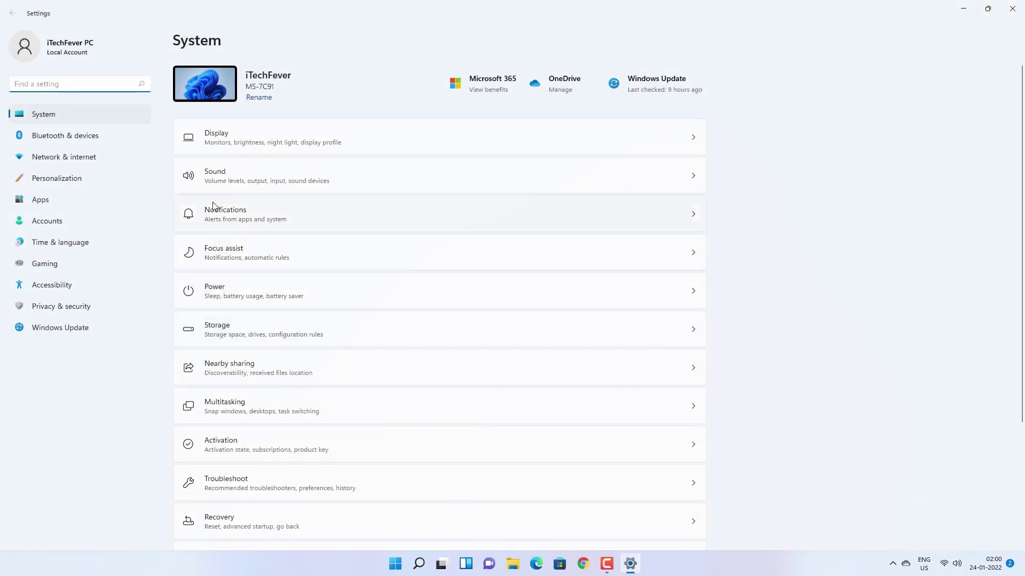
left_click(95, 138)
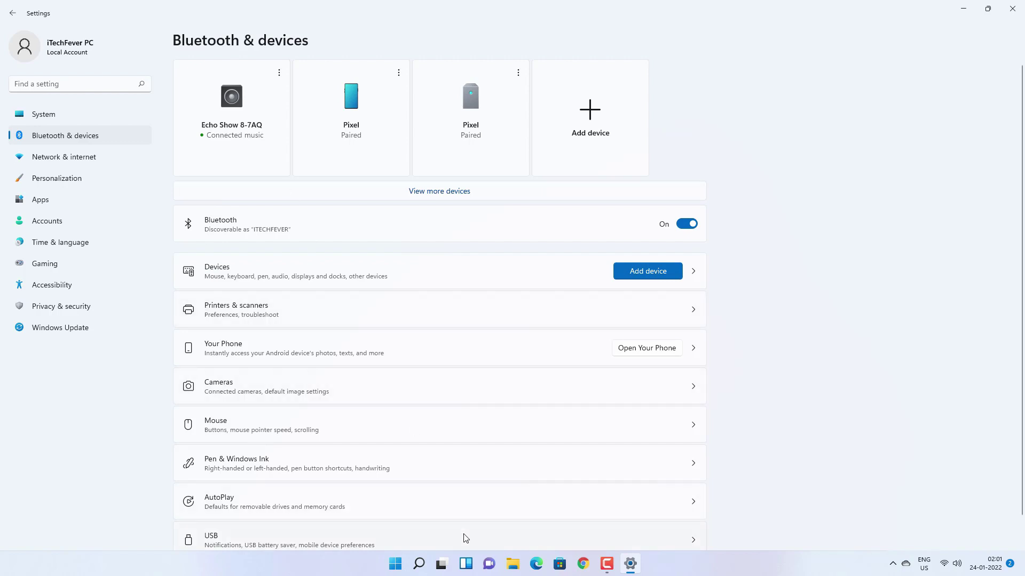
left_click(420, 564)
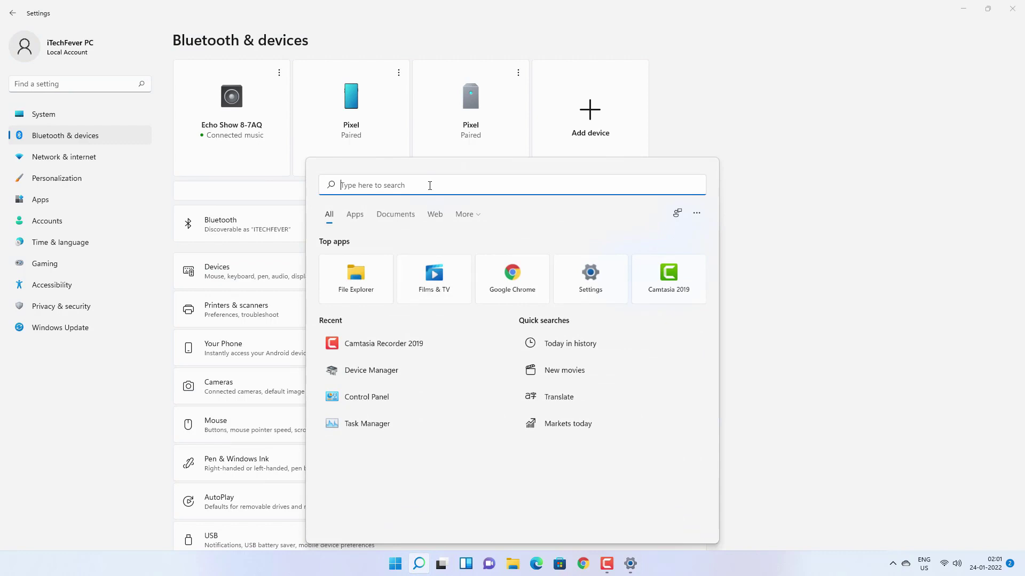
Step: Search 'control' for Control Panel, minimize Settings, and open Devices and Printers
type("control")
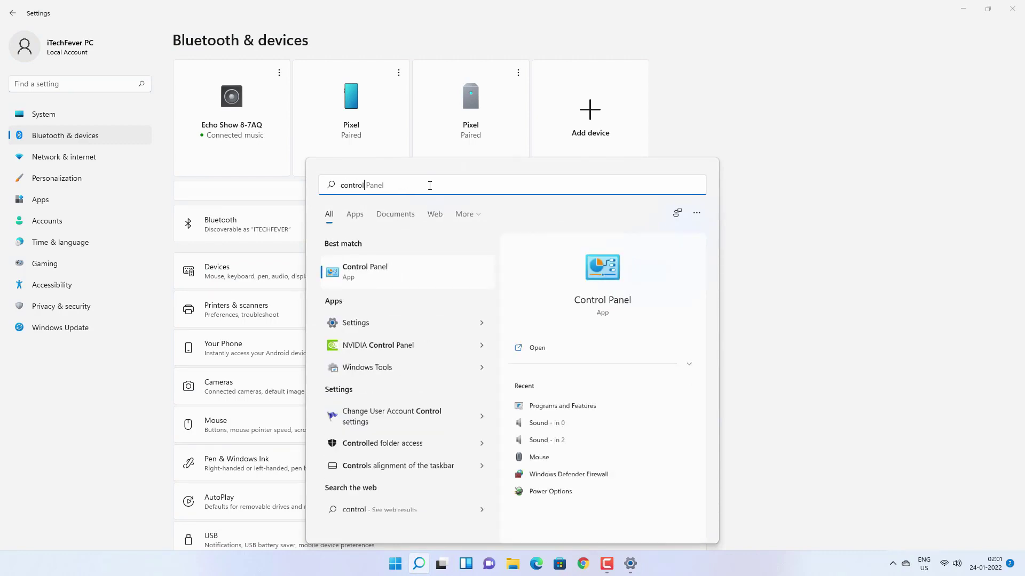
left_click(420, 258)
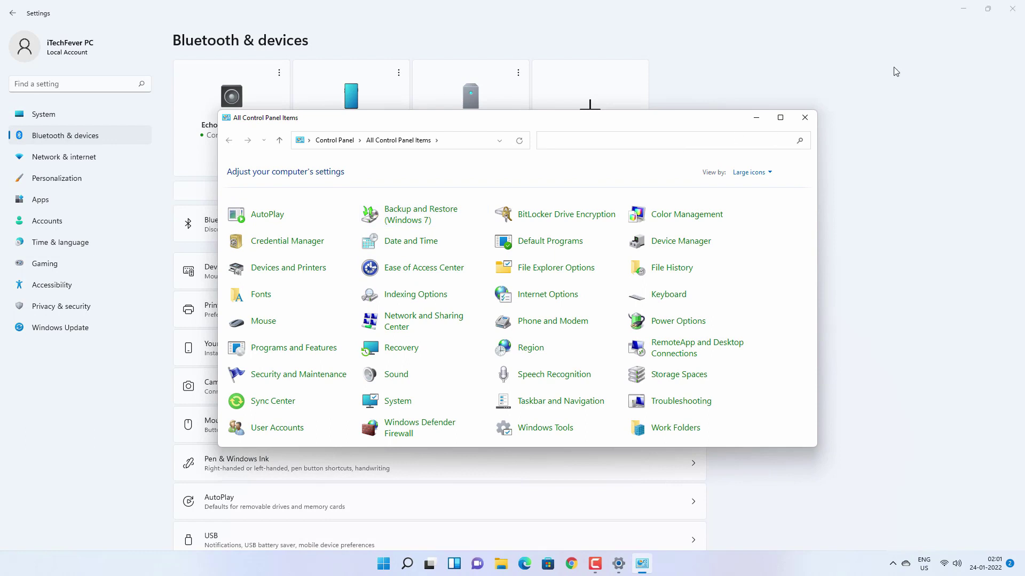
left_click(964, 8)
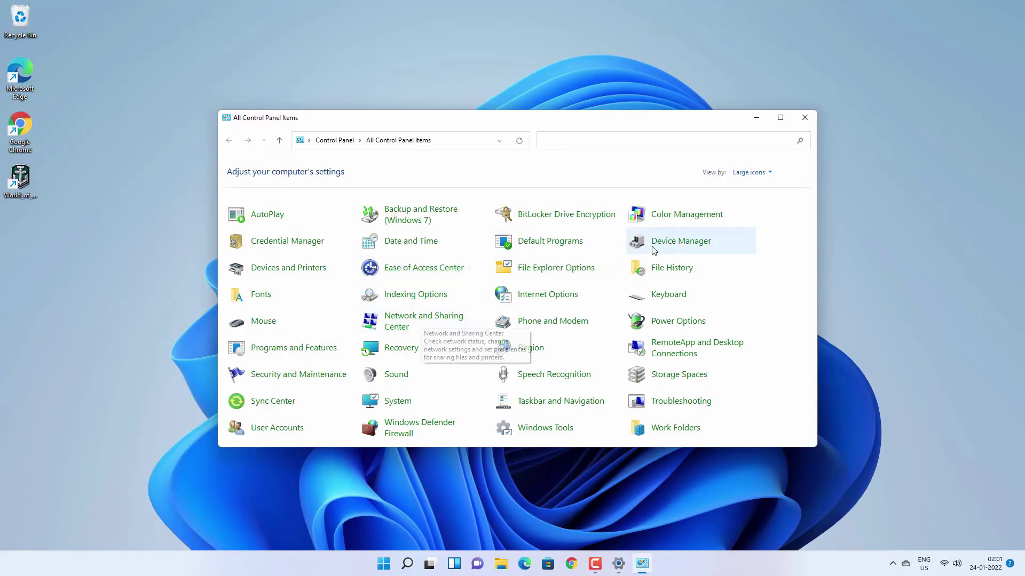
left_click(288, 267)
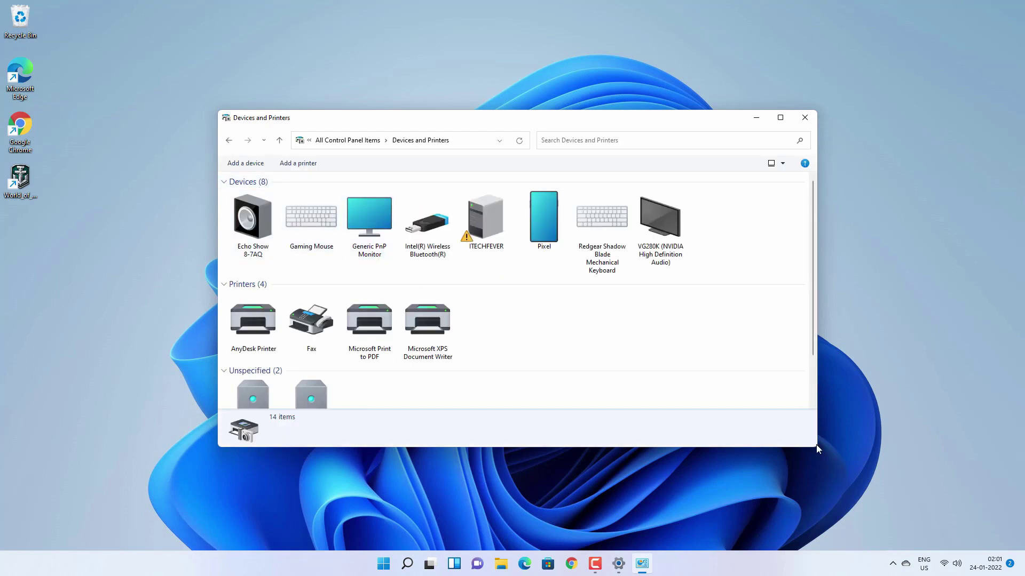
Step: Rename the Echo Show 8-7AQ speaker to 'My Echo' in its Bluetooth properties and apply
left_click_drag(819, 448, 878, 473)
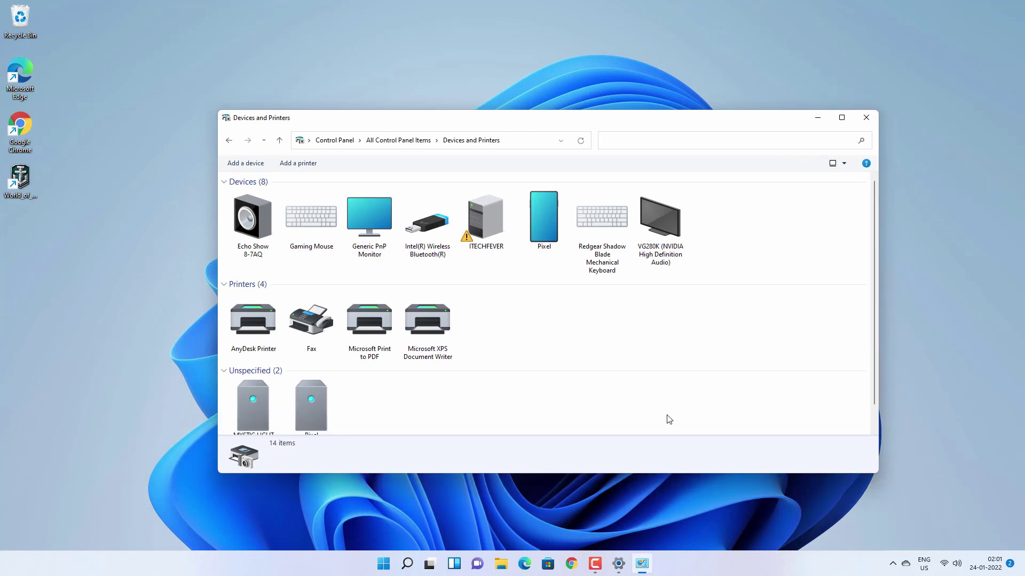
left_click(250, 227)
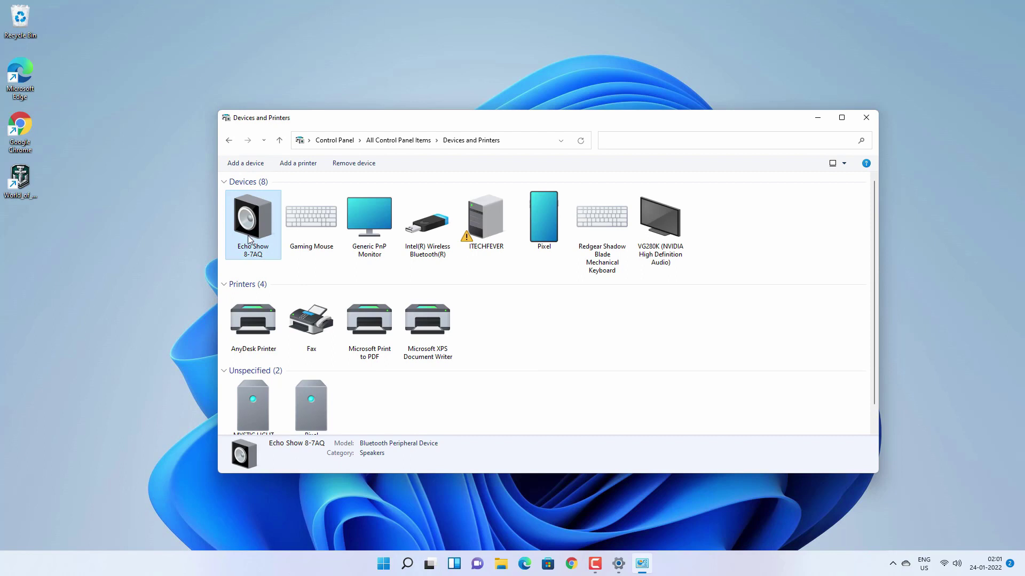
right_click(249, 239)
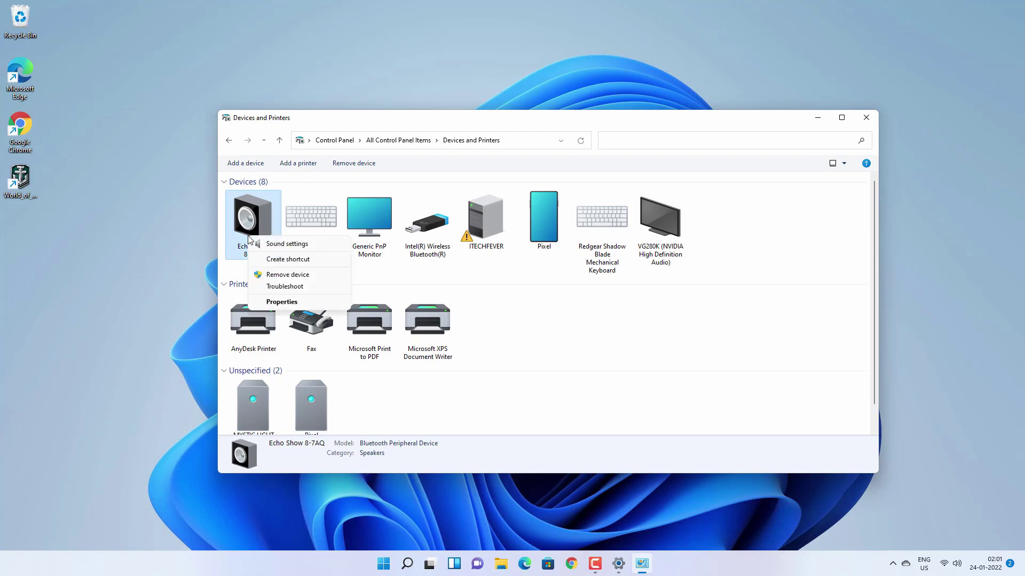
left_click(283, 302)
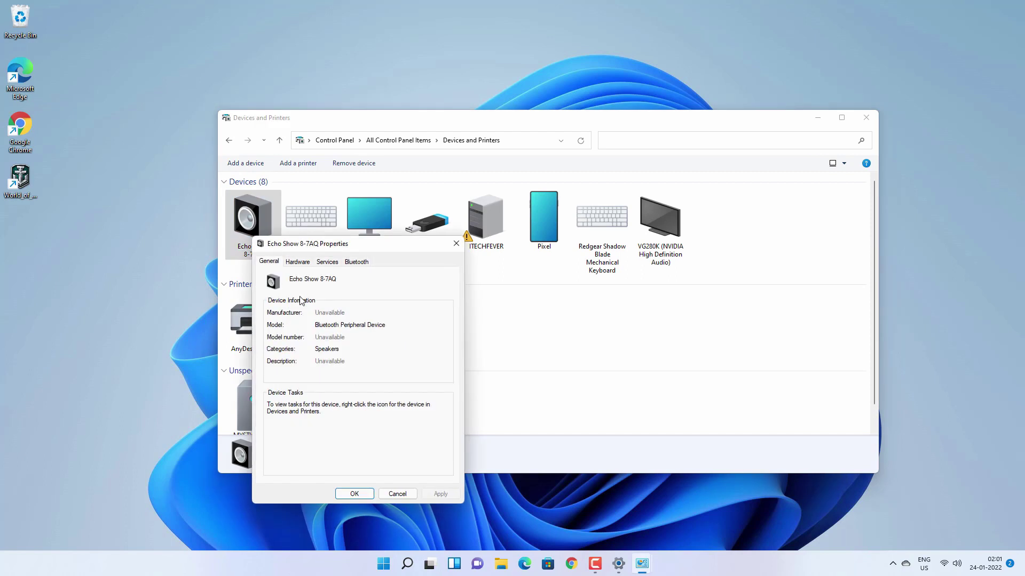
left_click(361, 264)
left_click_drag(343, 281, 288, 280)
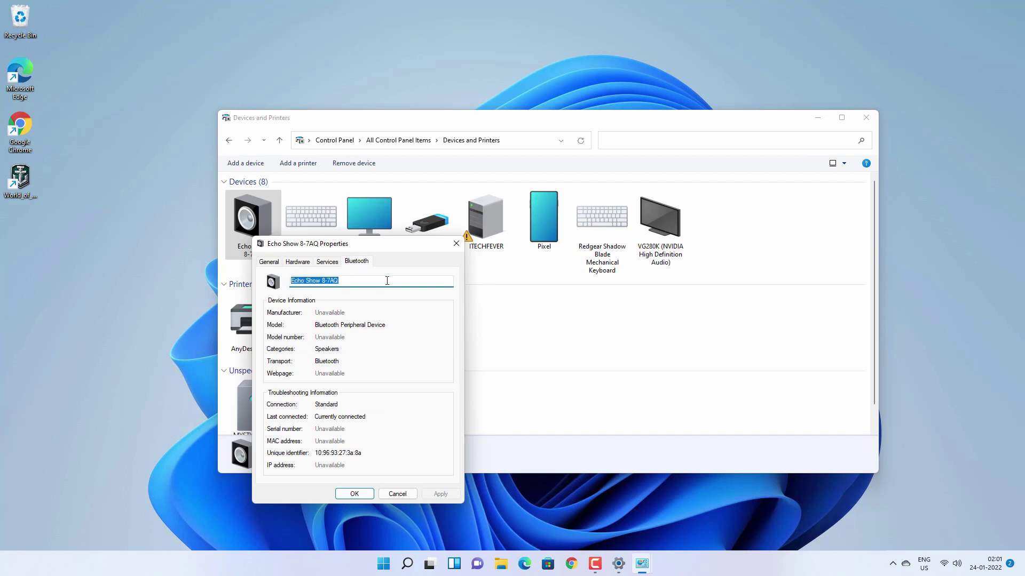
type("My Echo")
left_click(440, 494)
left_click(354, 494)
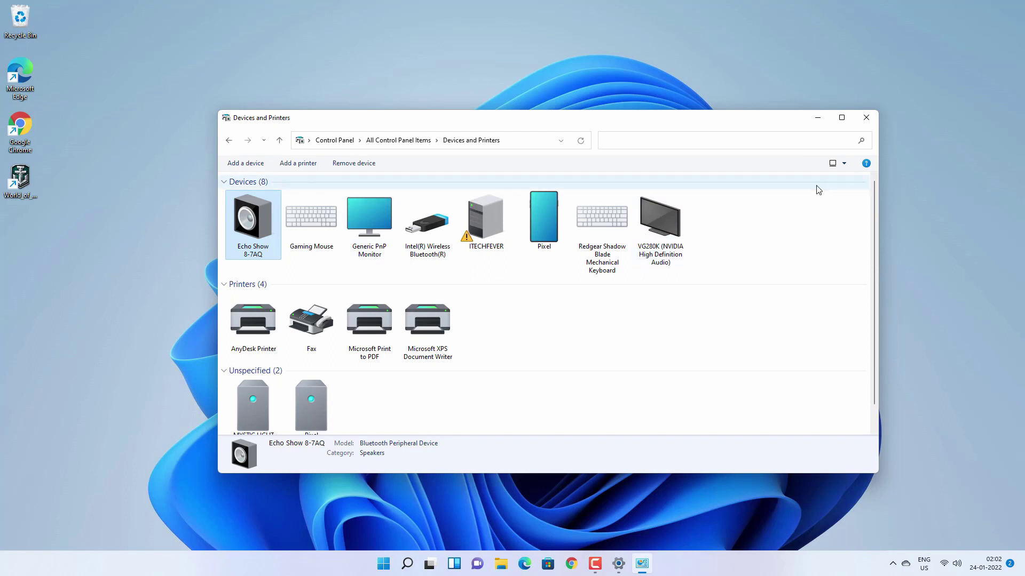
Step: Refresh Devices and Printers and reload the Bluetooth & devices page in Settings
left_click(580, 141)
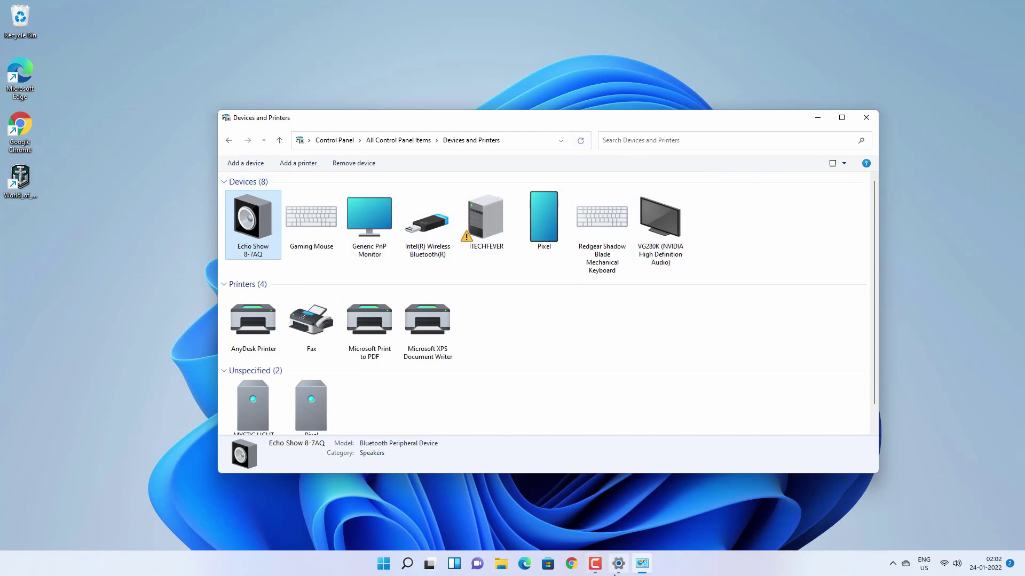
left_click(616, 569)
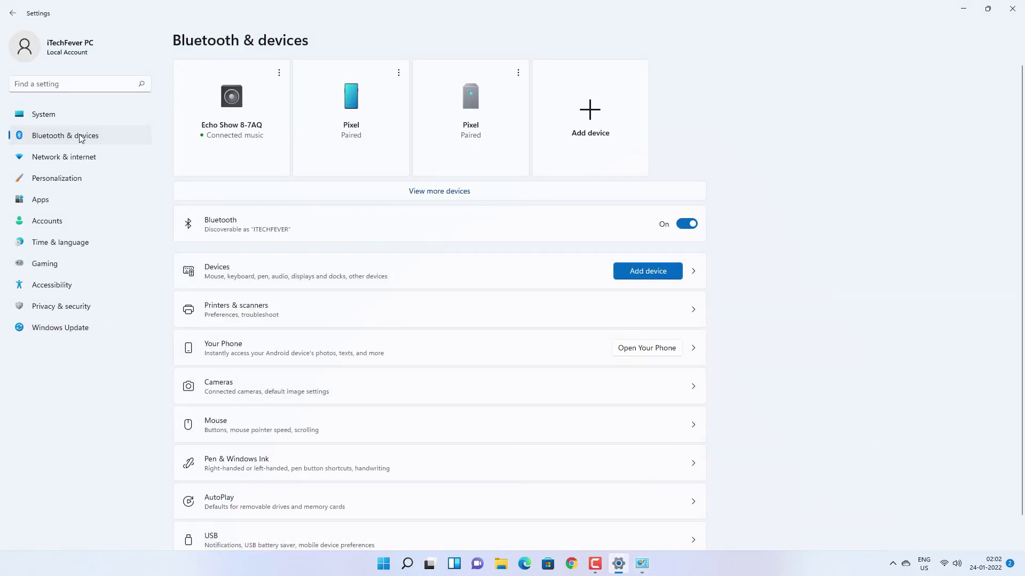
left_click(47, 114)
left_click(86, 139)
Step: Disconnect and reconnect the speaker so it shows as My Echo, then close Devices and Printers
left_click(279, 73)
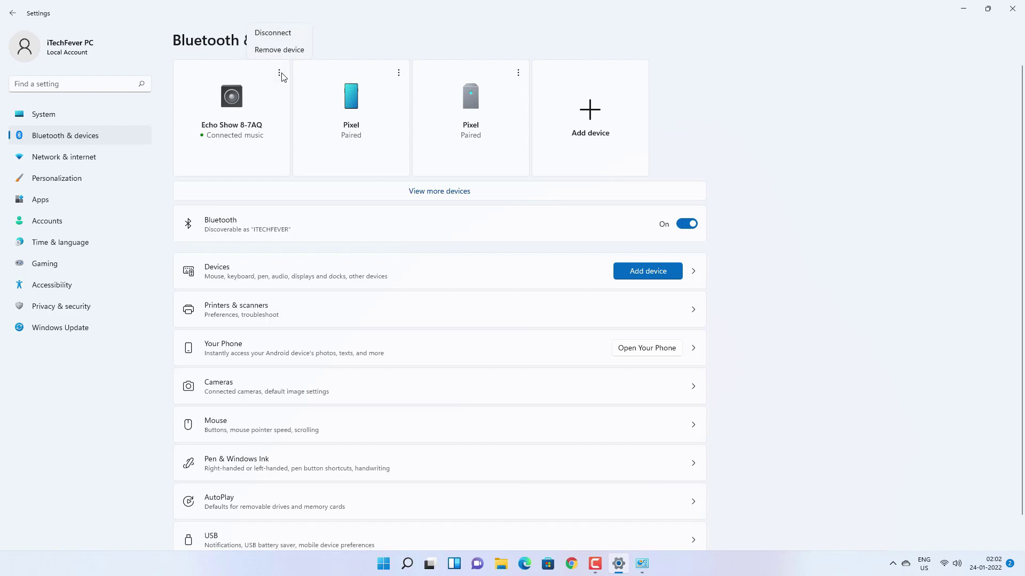
left_click(271, 33)
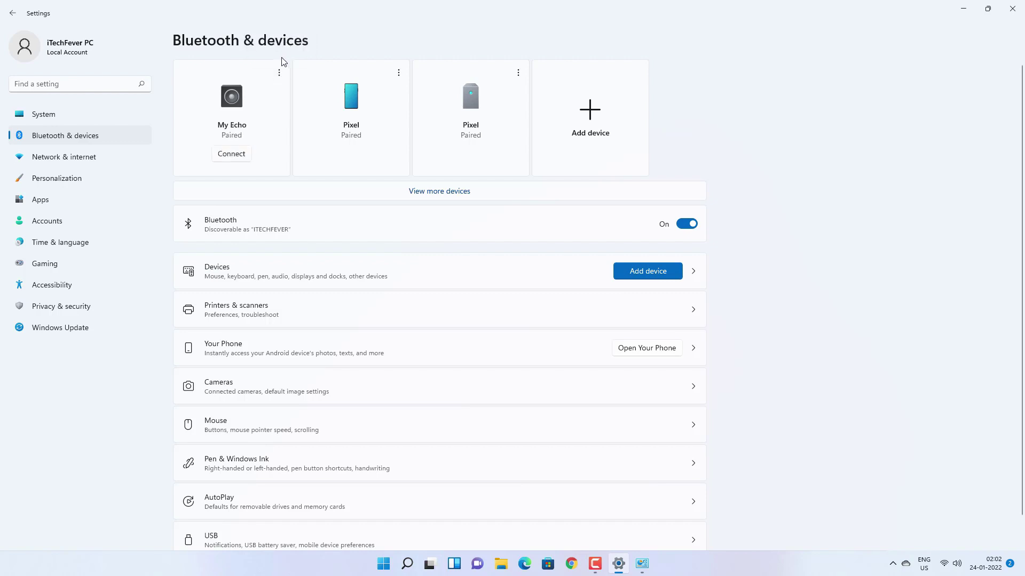
left_click(238, 154)
left_click(641, 565)
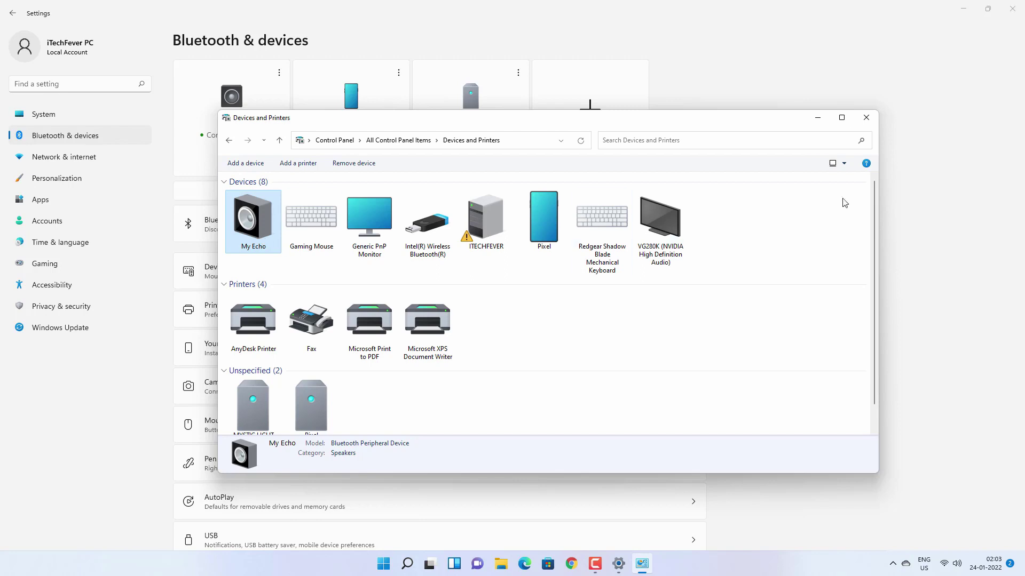
left_click(866, 117)
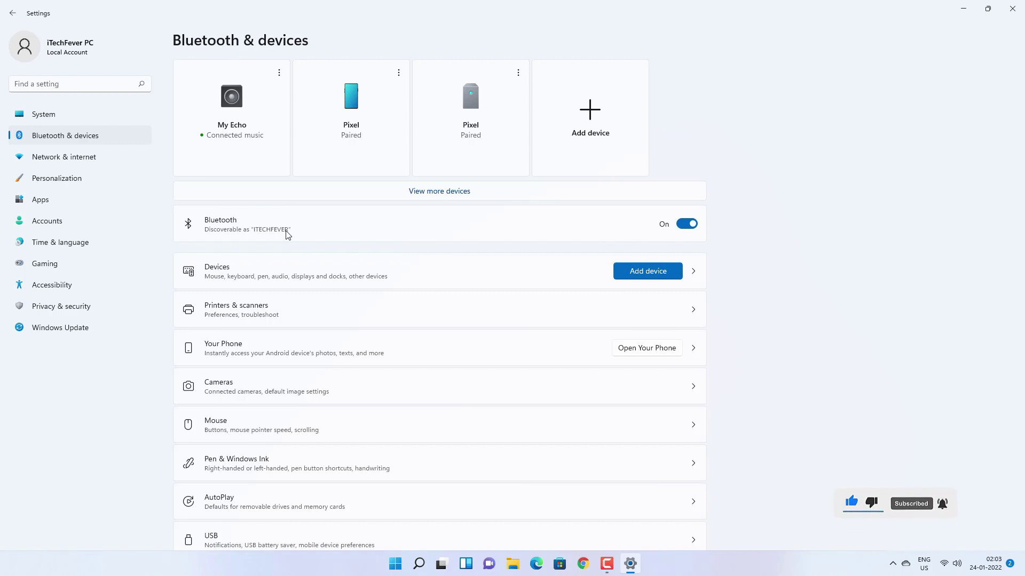
Step: On System > About, cancel renaming the PC to keep iTechFever, then minimize Settings
left_click(71, 121)
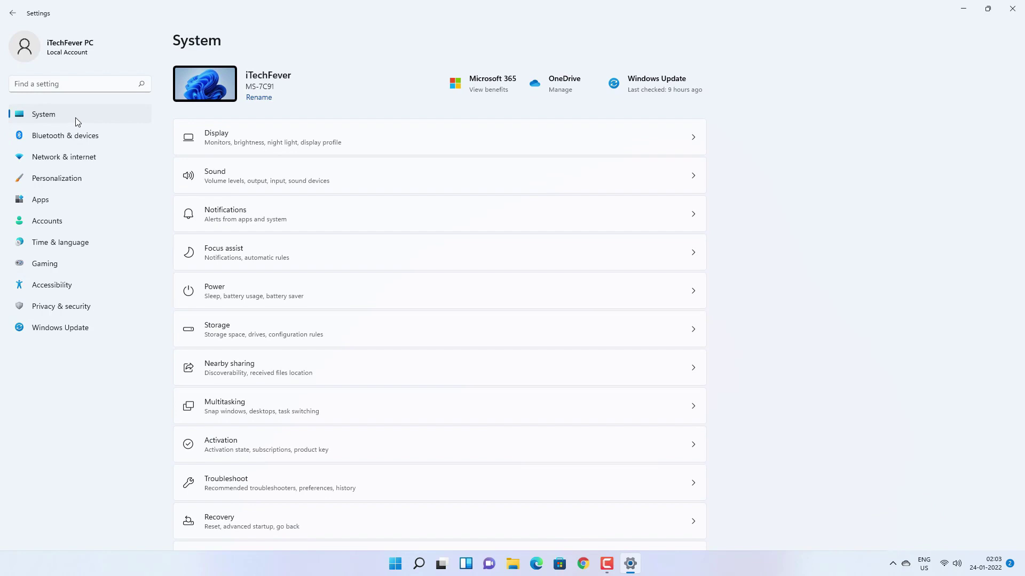
scroll(425, 430, "down", 3)
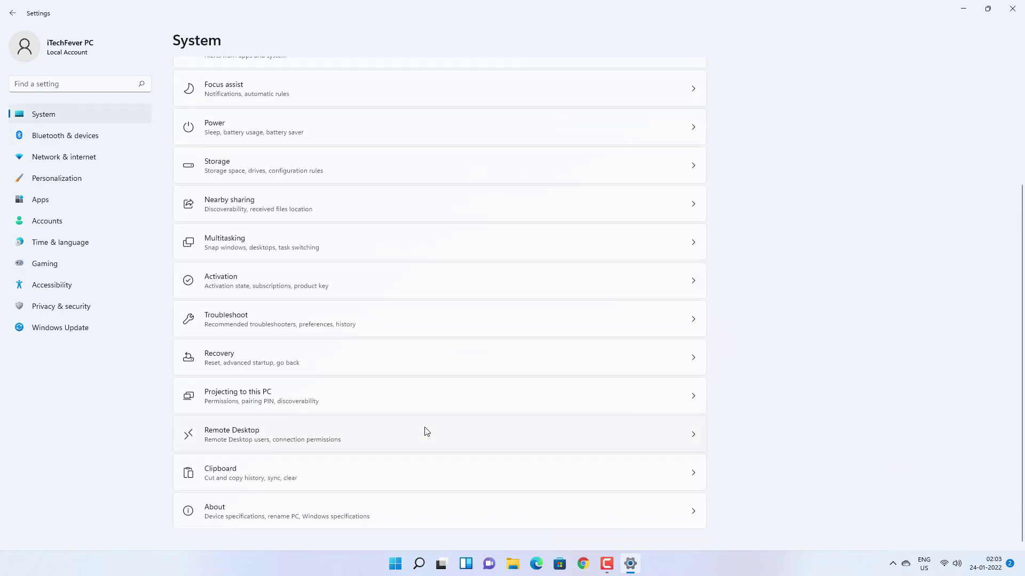
left_click(325, 513)
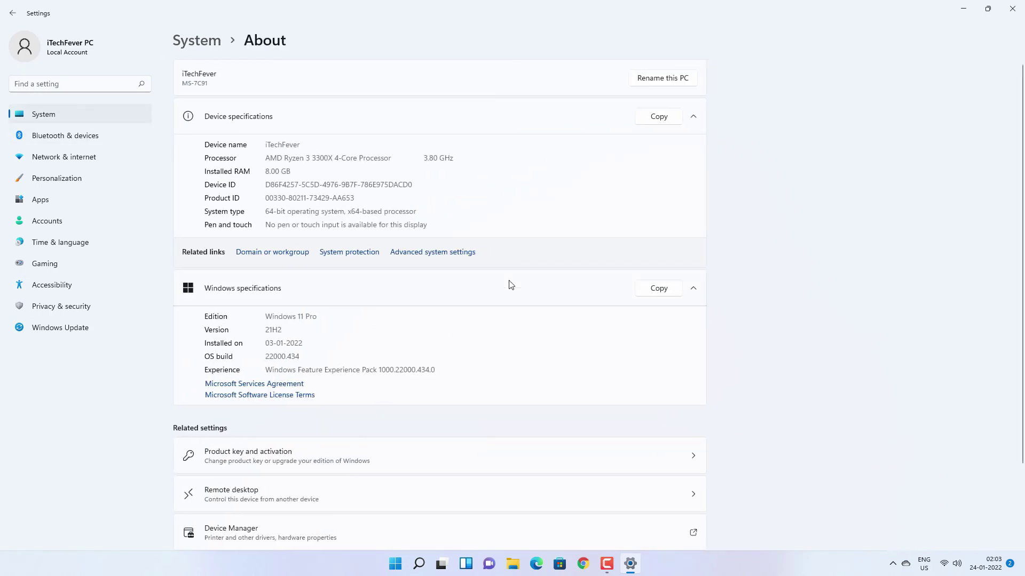
left_click(671, 77)
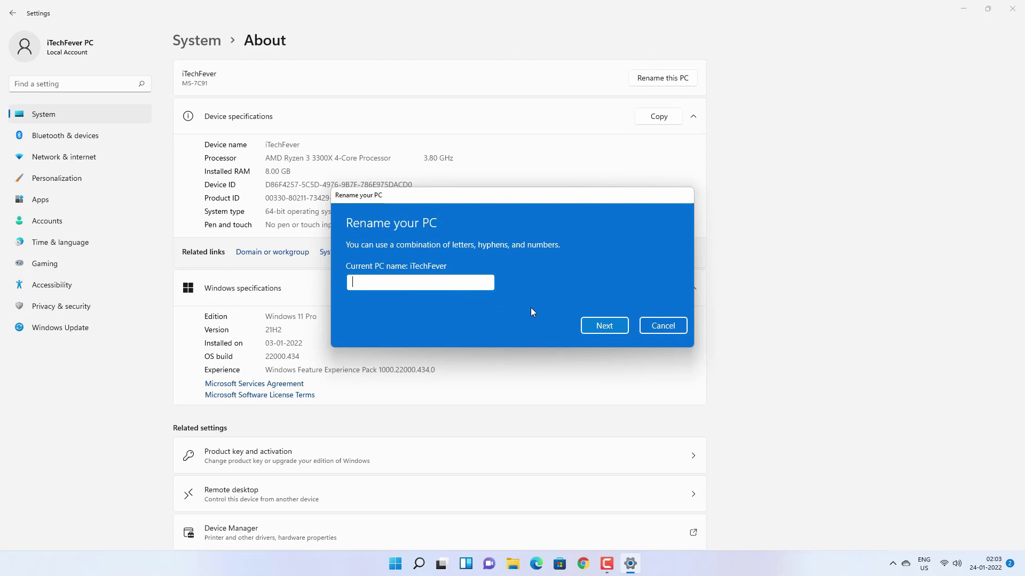
left_click(675, 326)
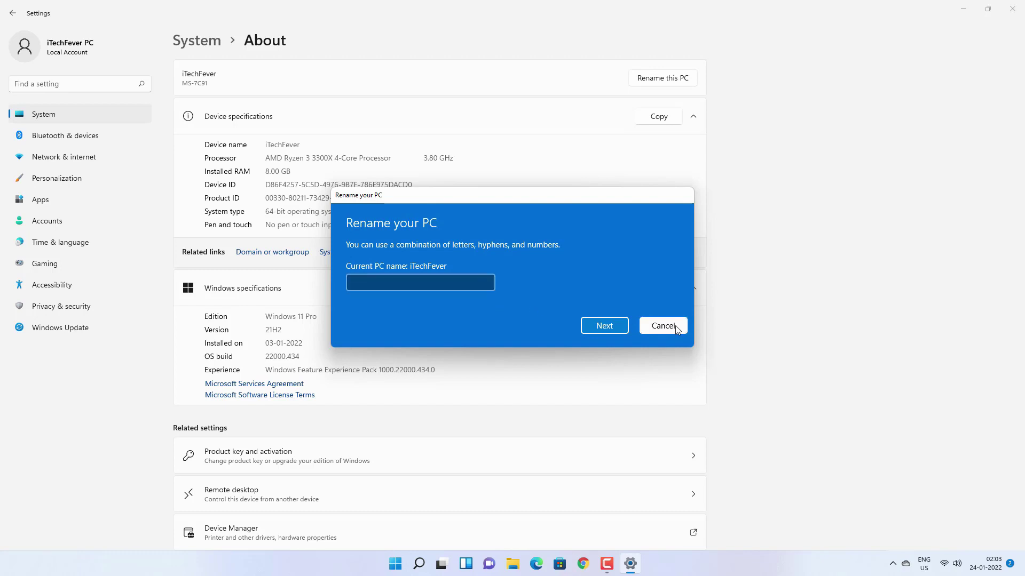
left_click(675, 325)
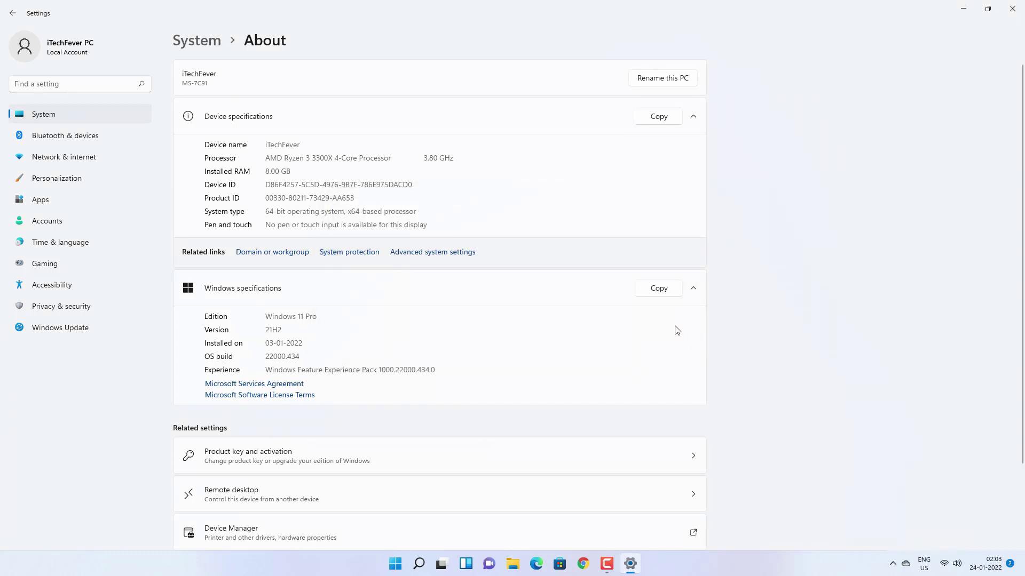
left_click(962, 14)
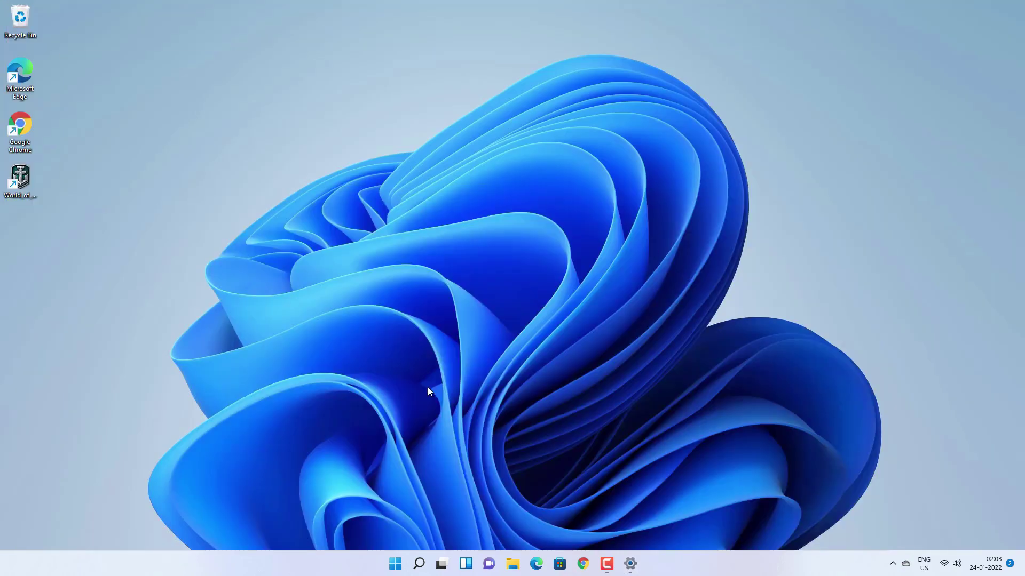
key("super+r")
type("sysdm")
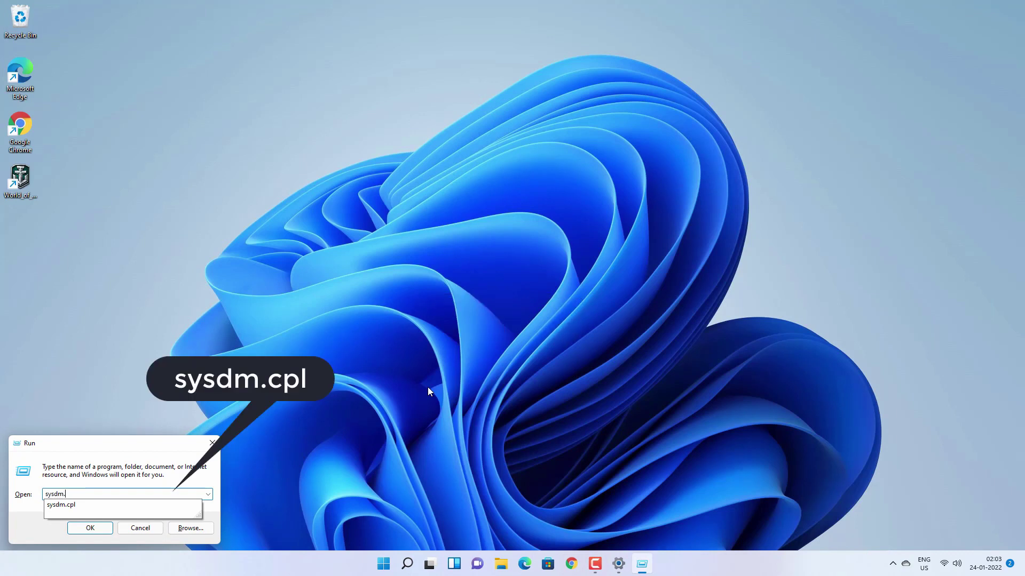
type(".cpl")
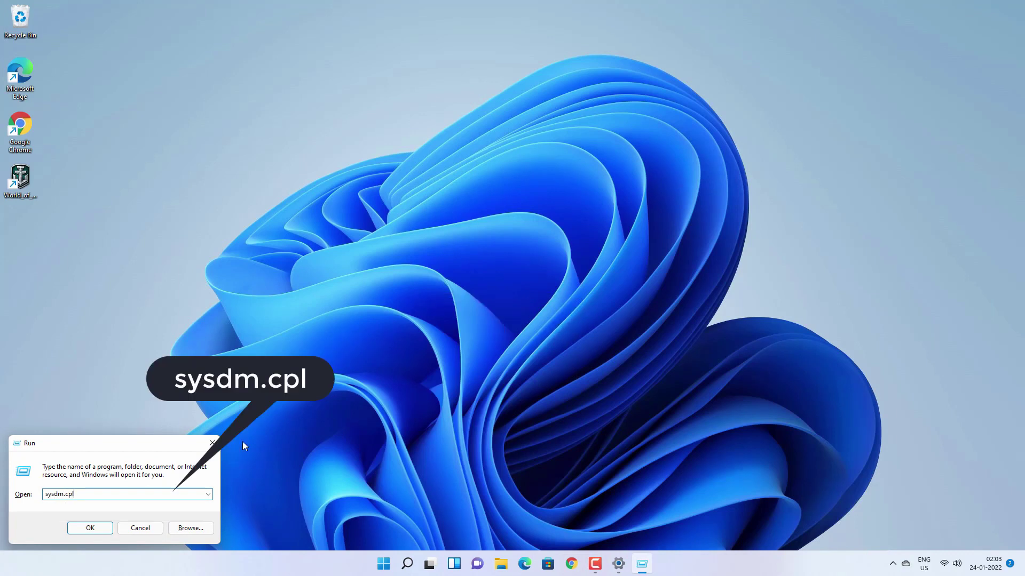
left_click(107, 527)
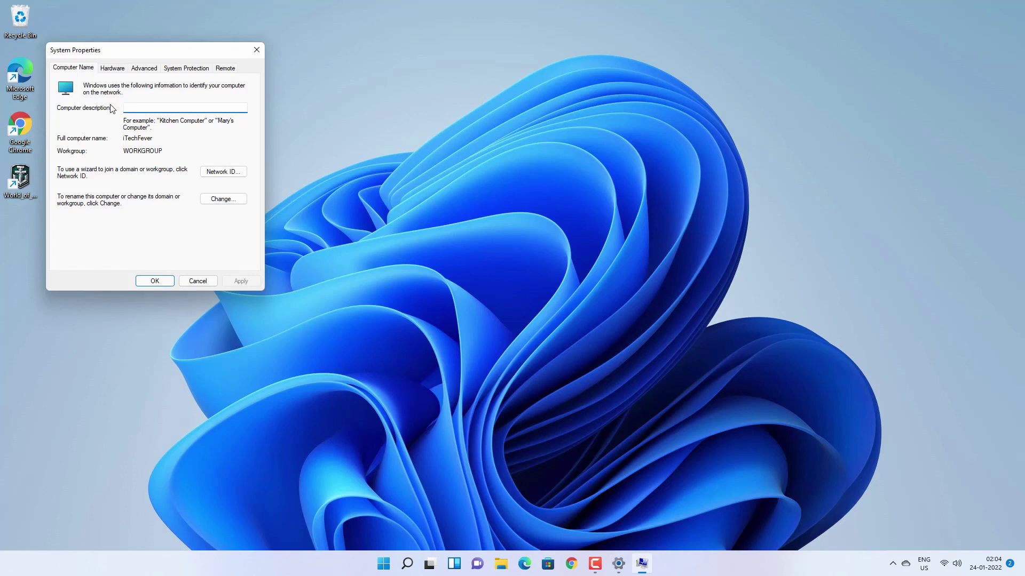
left_click(78, 70)
left_click(148, 108)
left_click(147, 108)
left_click(256, 51)
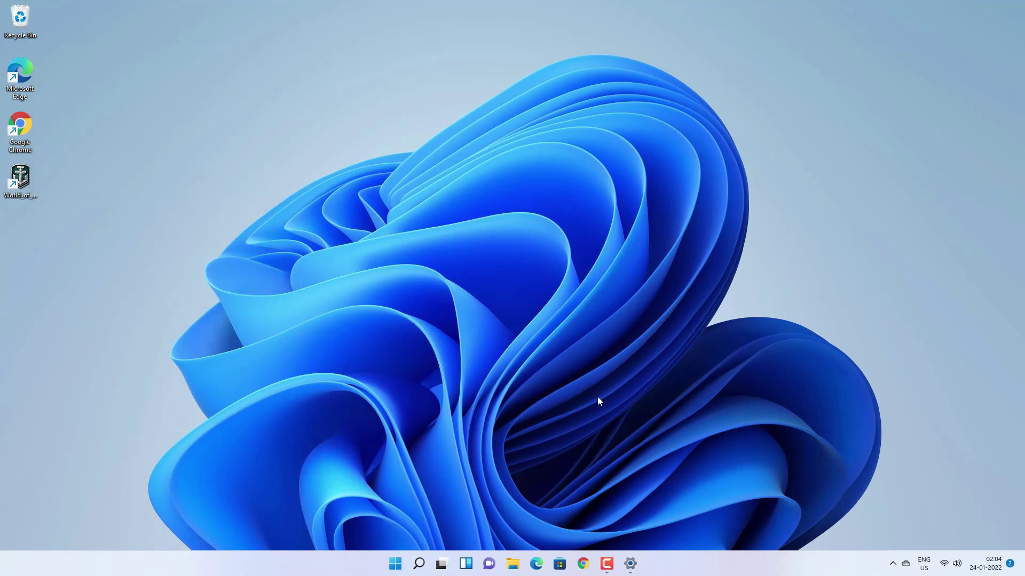
Step: Open Device Manager and the Intel(R) Wireless Bluetooth(R) adapter's properties
left_click(419, 564)
type("device")
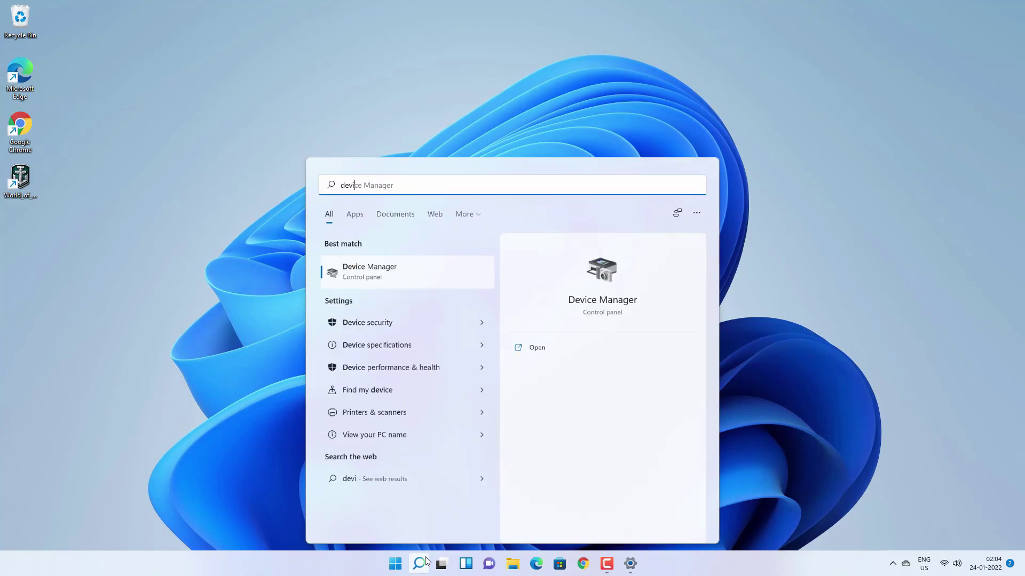
left_click(408, 283)
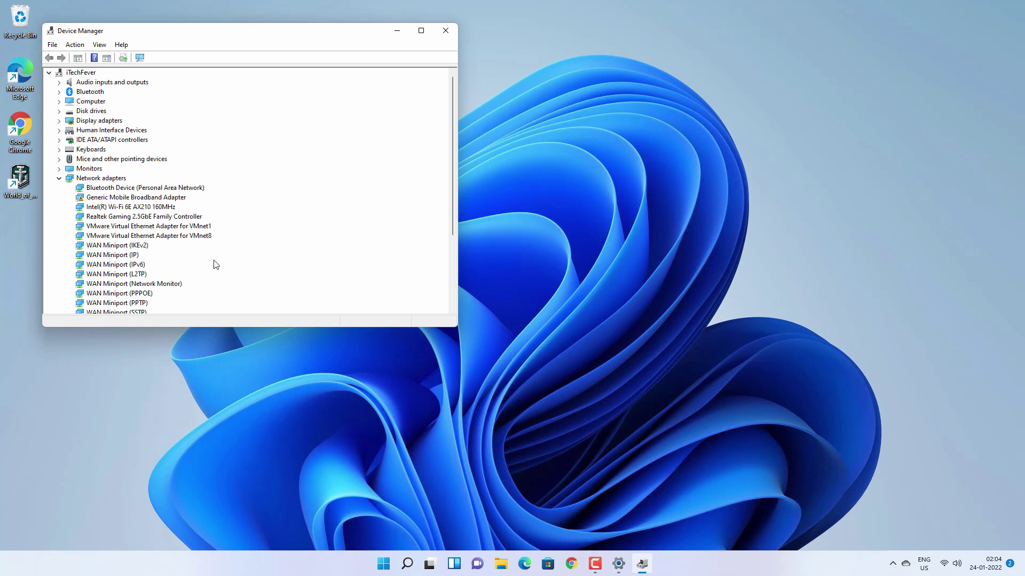
left_click(59, 92)
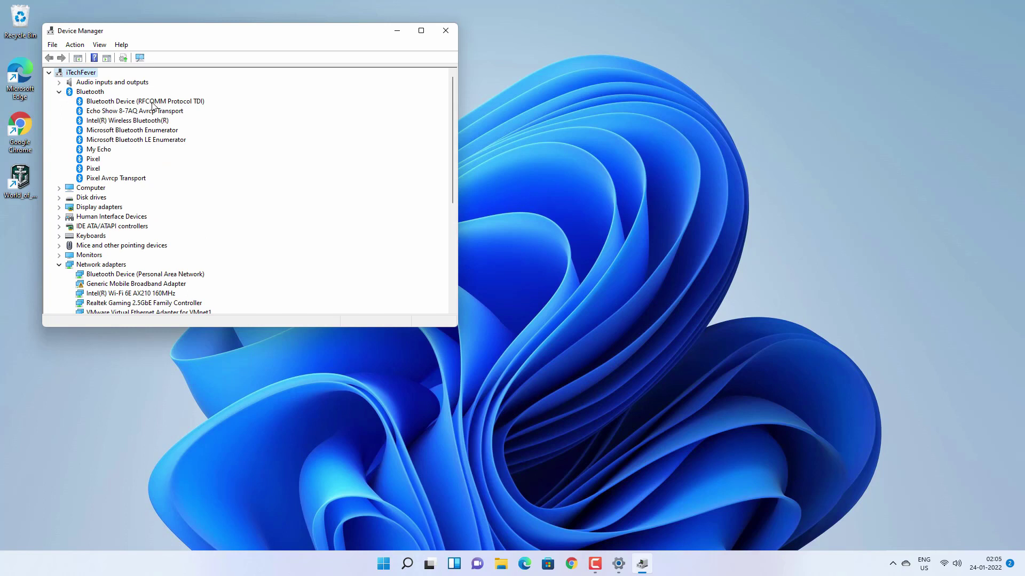
left_click(134, 122)
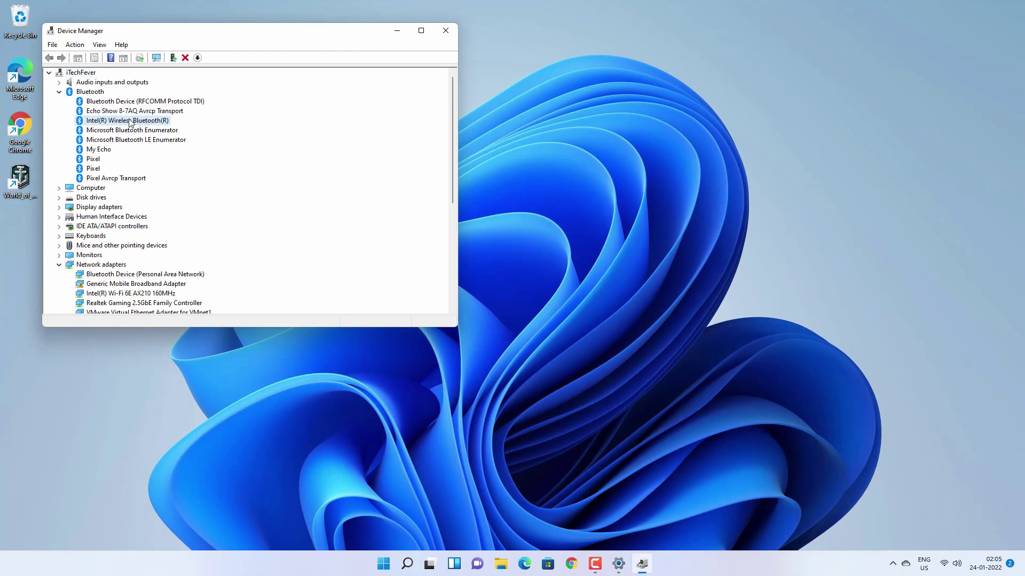
right_click(130, 122)
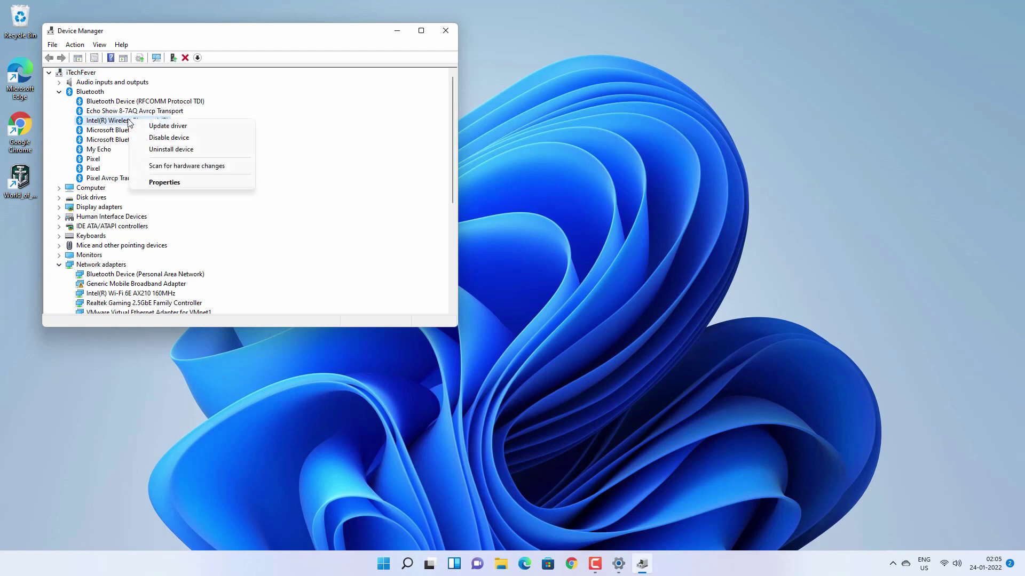
left_click(172, 183)
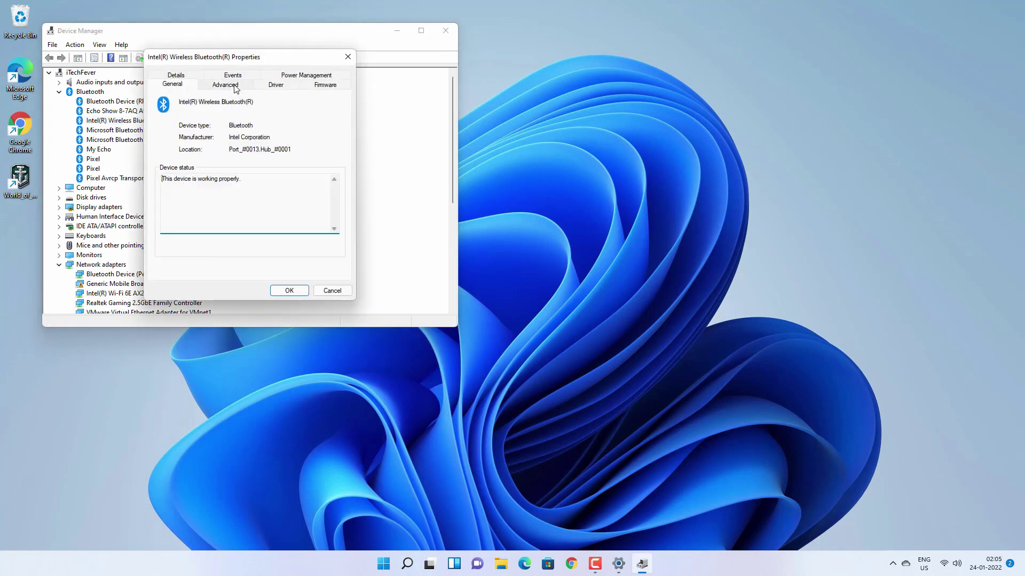
Step: Change the adapter's Advanced radio Name from ITECHFEVER to i-TechFever and save
left_click(225, 84)
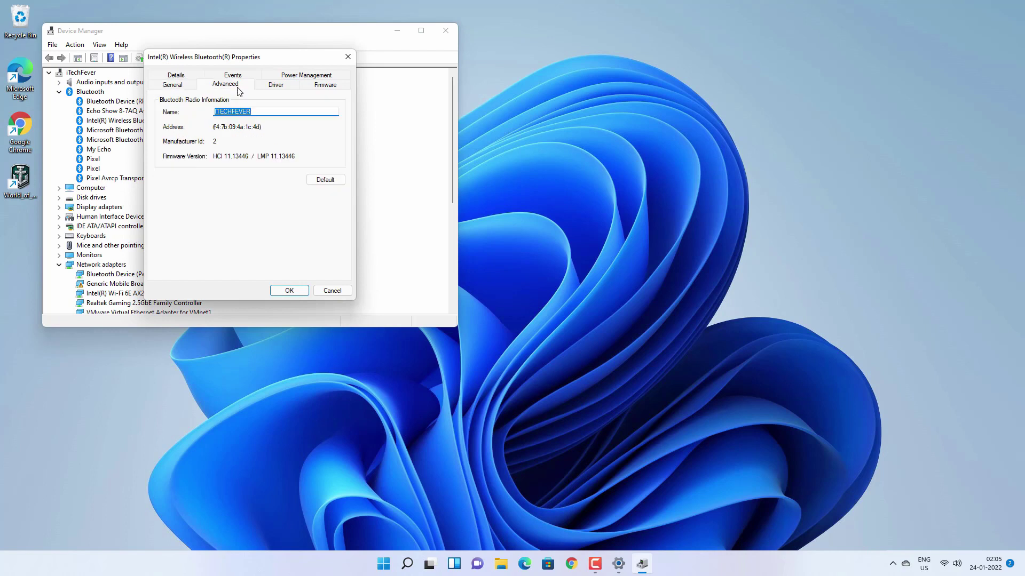
left_click(262, 112)
key("BackSpace")
key("BackSpace")
key("BackSpace")
key("BackSpace")
key("BackSpace")
key("BackSpace")
key("BackSpace")
key("BackSpace")
key("BackSpace")
type("-TechFev")
left_click(294, 292)
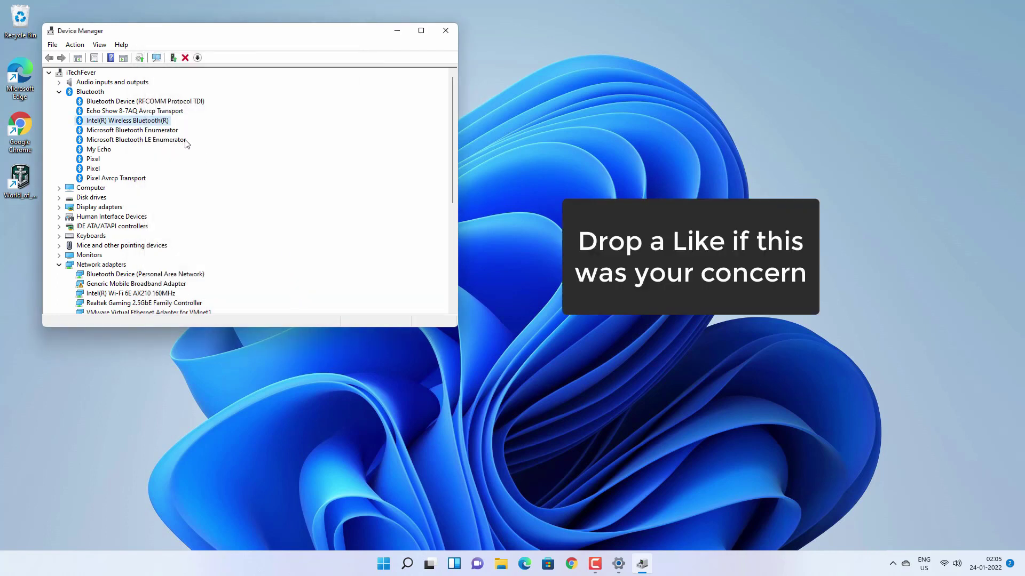
Step: Toggle Bluetooth off and on in Quick Settings, minimize Device Manager, and restore Settings
left_click(953, 564)
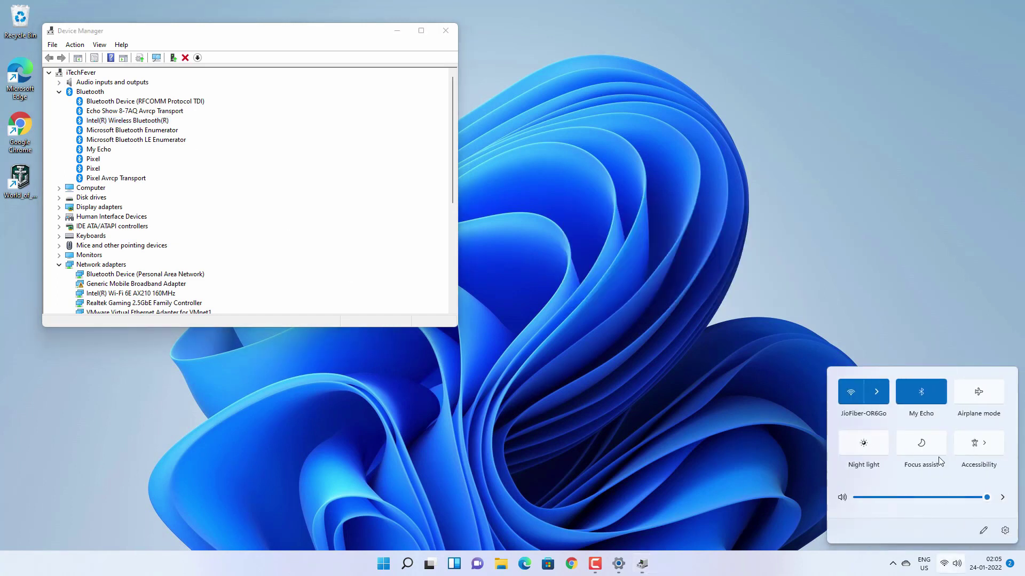
left_click(925, 390)
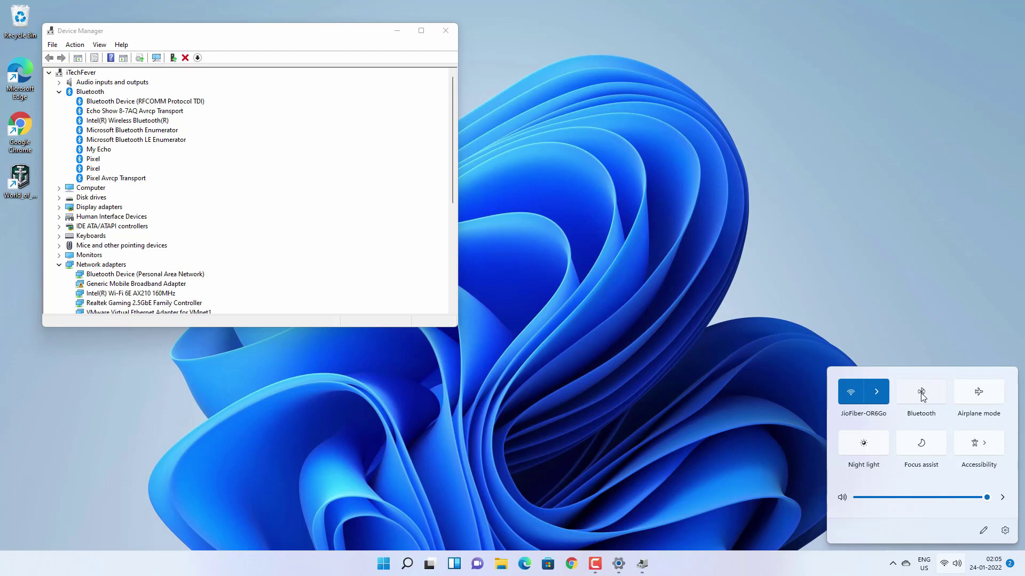
left_click(921, 394)
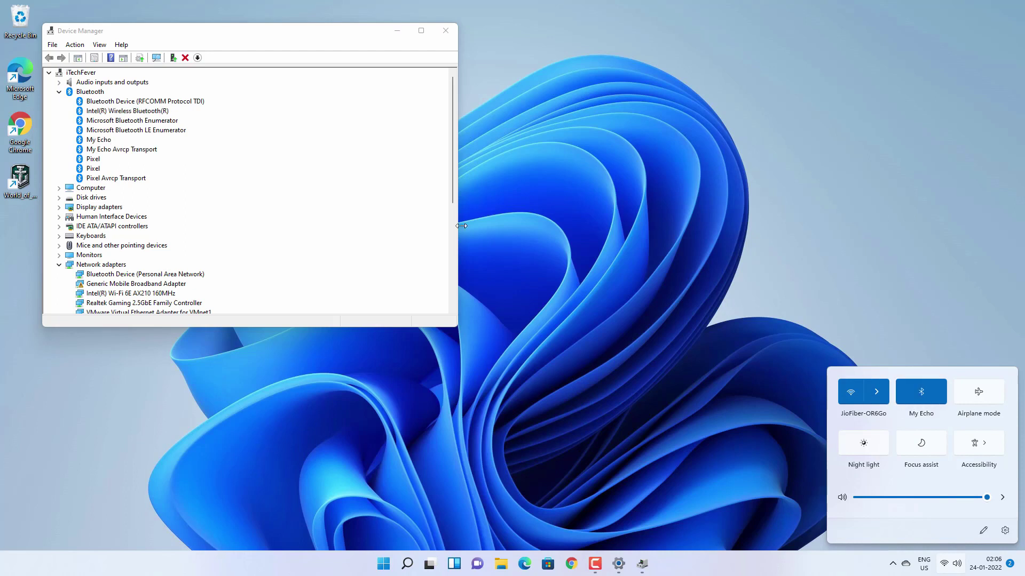
left_click(404, 36)
left_click(617, 563)
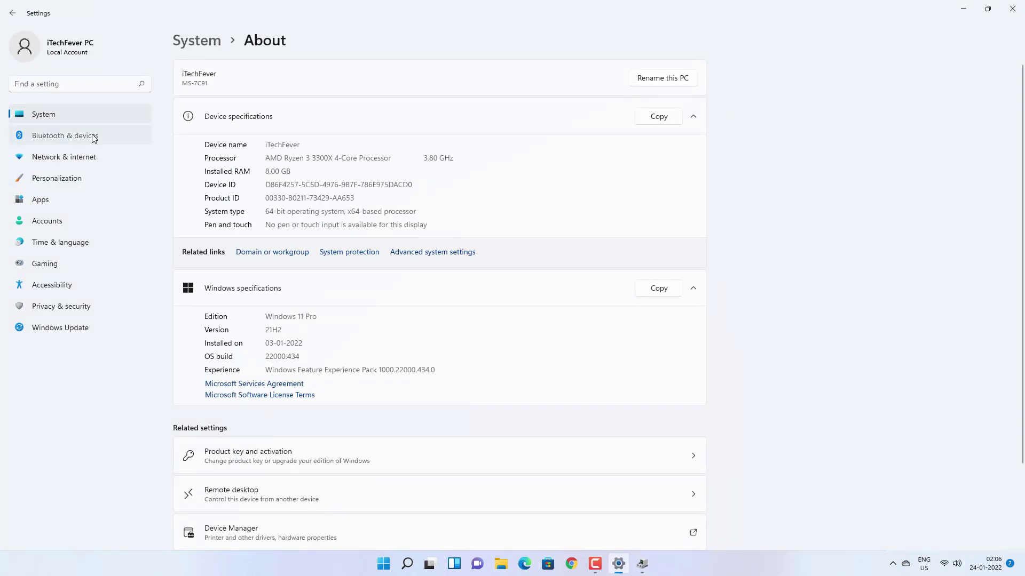
Step: Check Bluetooth & devices shows My Echo connected and the PC as i-TechFever, then minimize Settings
left_click(93, 138)
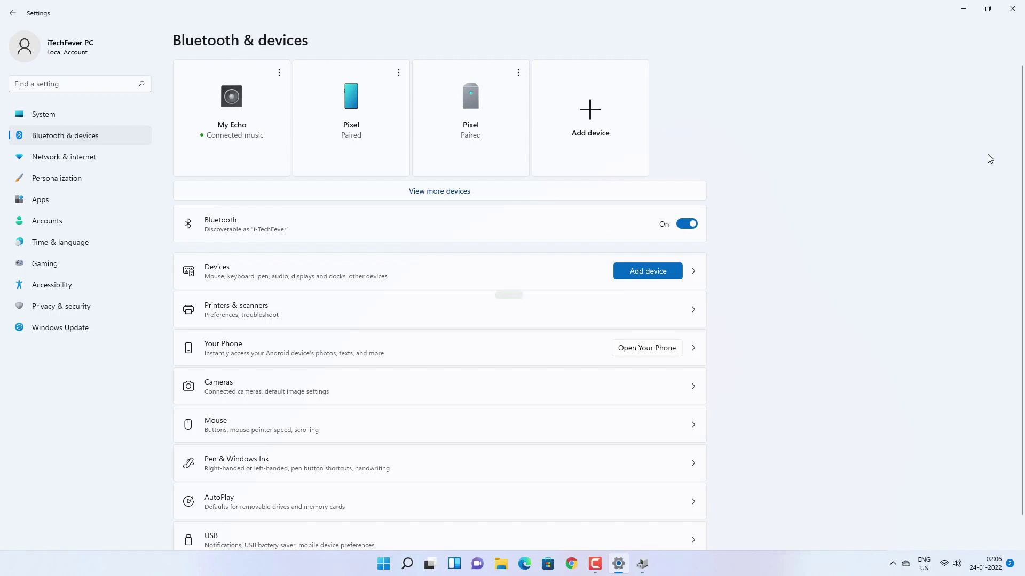
left_click(964, 12)
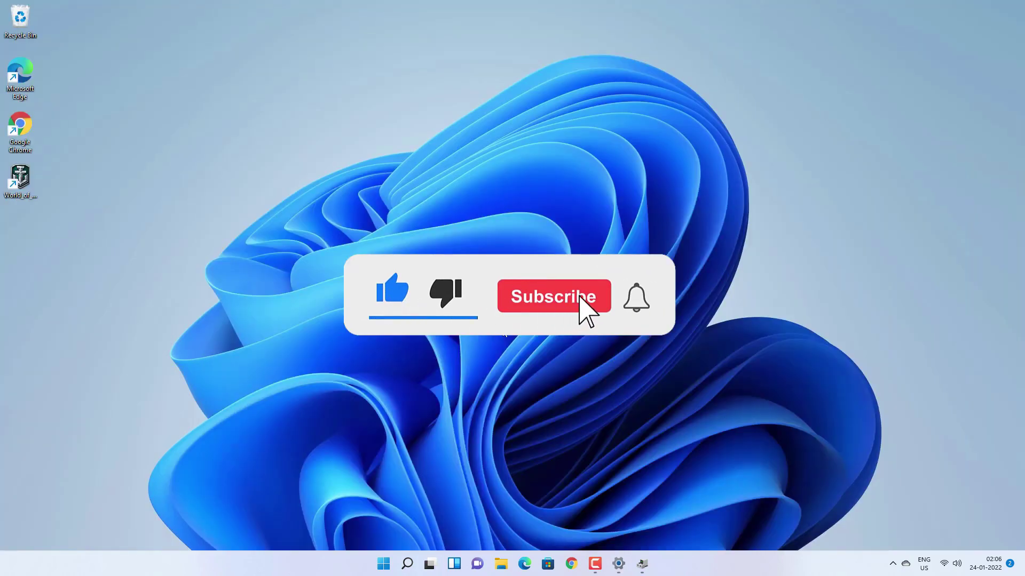